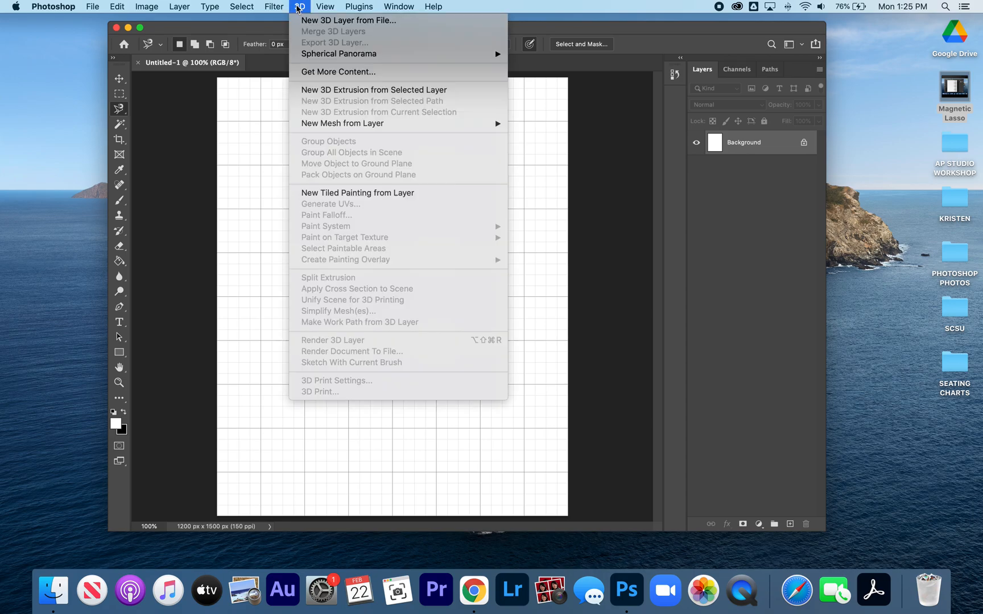
- Turn off Extras to hide the grid, and open twoblueparrots.jpg from the birds composite folder
{"action": "mouse_move", "coordinate": [323, 7]}
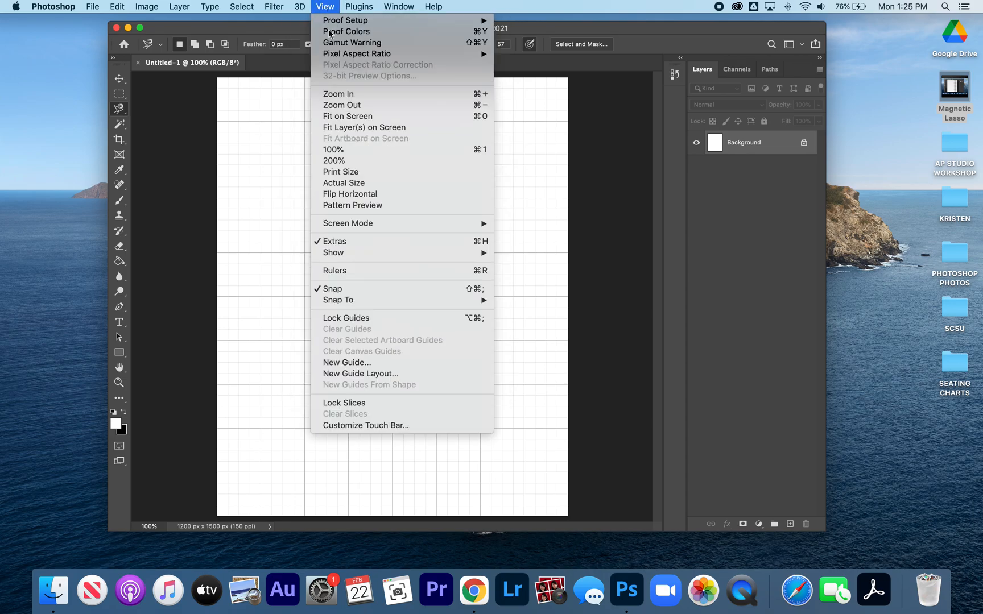
{"action": "left_click", "coordinate": [396, 239]}
{"action": "key", "text": "super+o"}
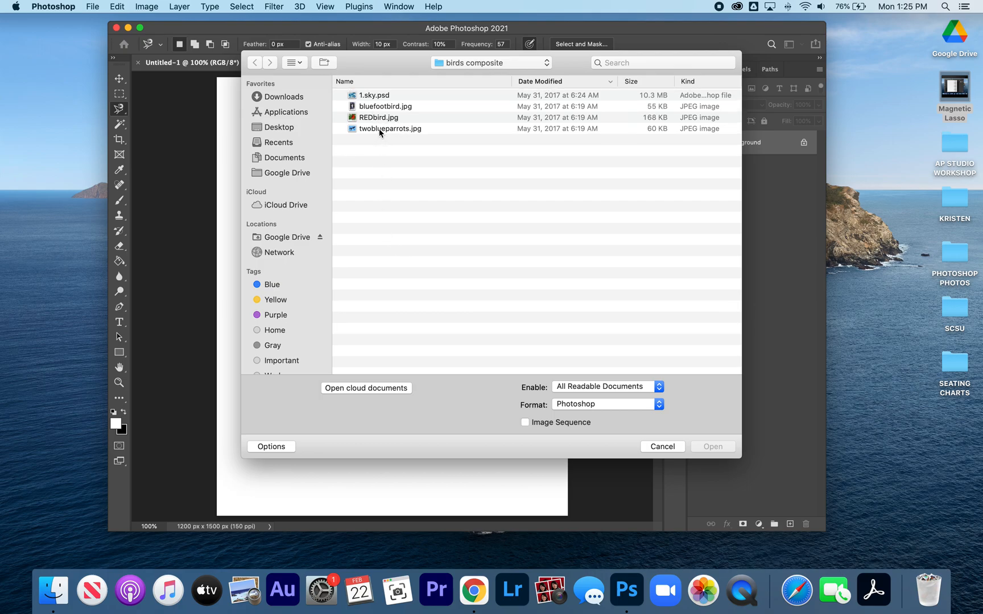
{"action": "left_click", "coordinate": [379, 130]}
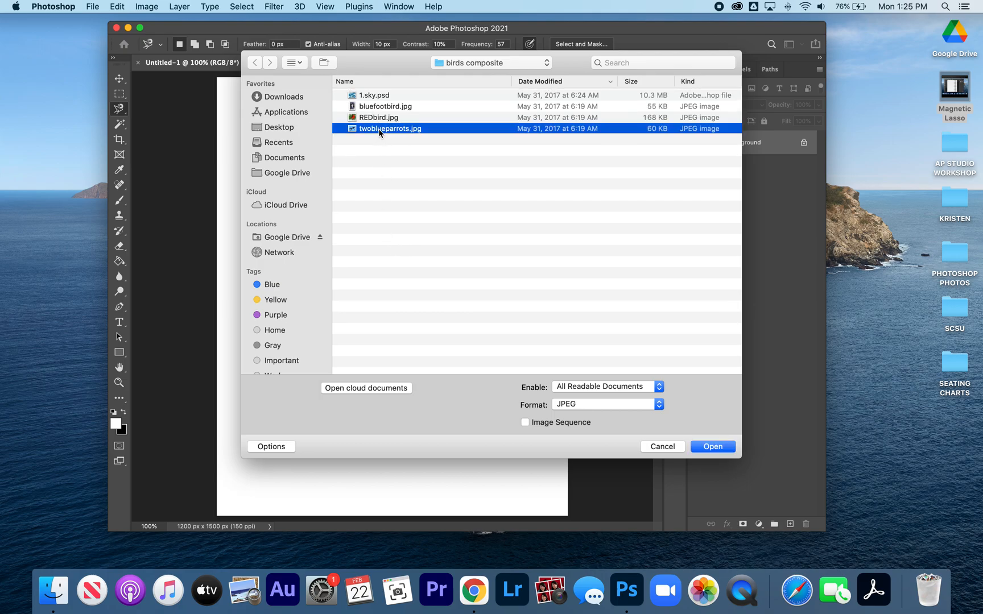
{"action": "left_click", "coordinate": [712, 447]}
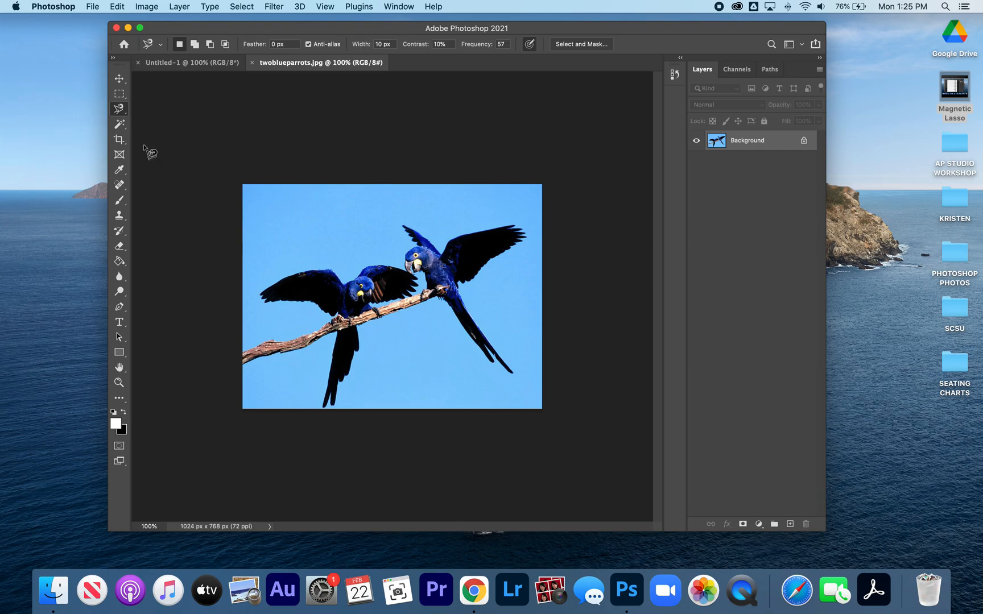
- Select the whole blue sky around the parrots with the Magic Wand, adding the leftover patches at the corners and bottom edge
{"action": "left_click", "coordinate": [119, 110]}
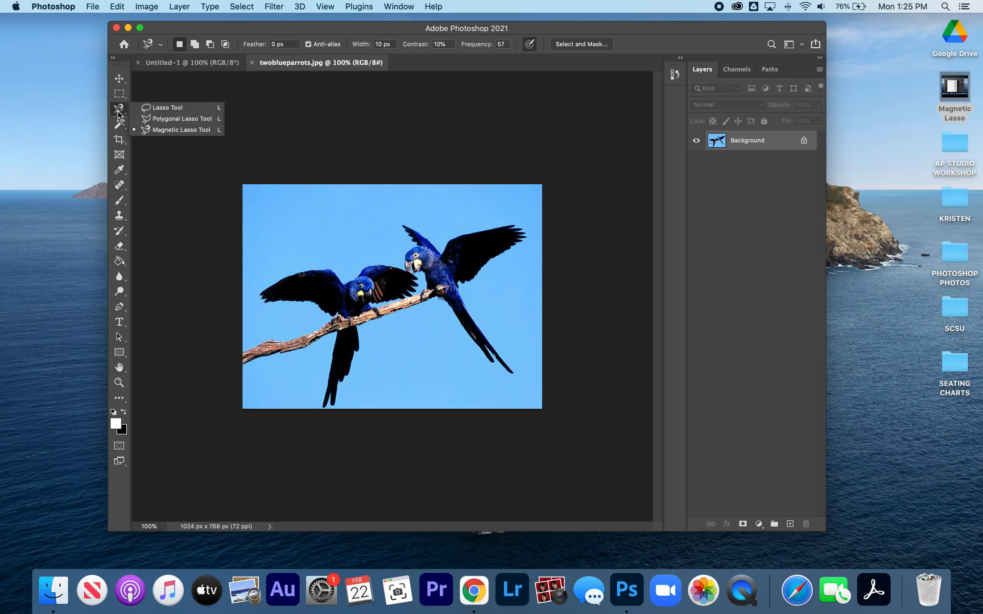
{"action": "left_click", "coordinate": [118, 124]}
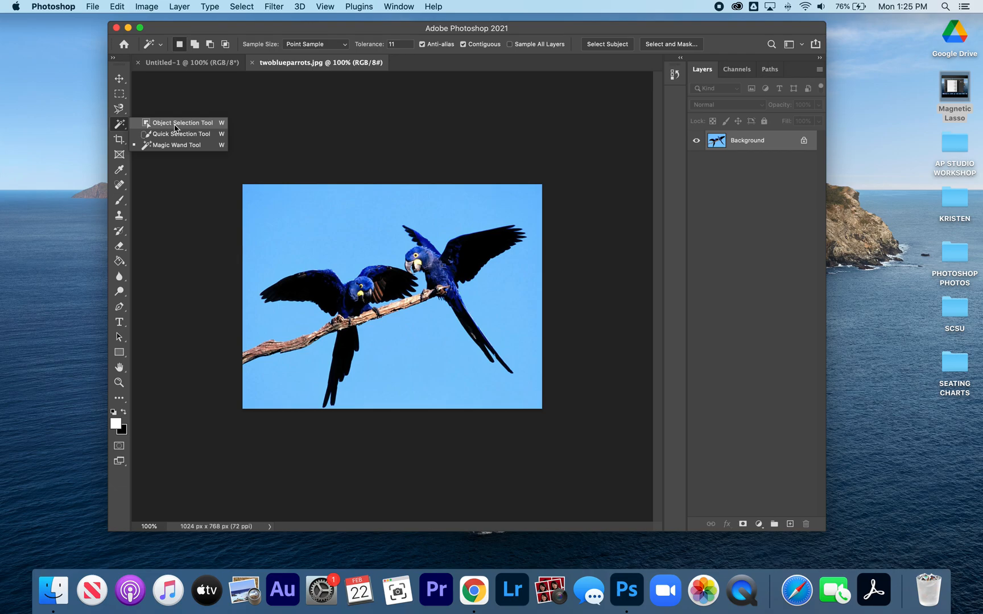
{"action": "left_click", "coordinate": [195, 147]}
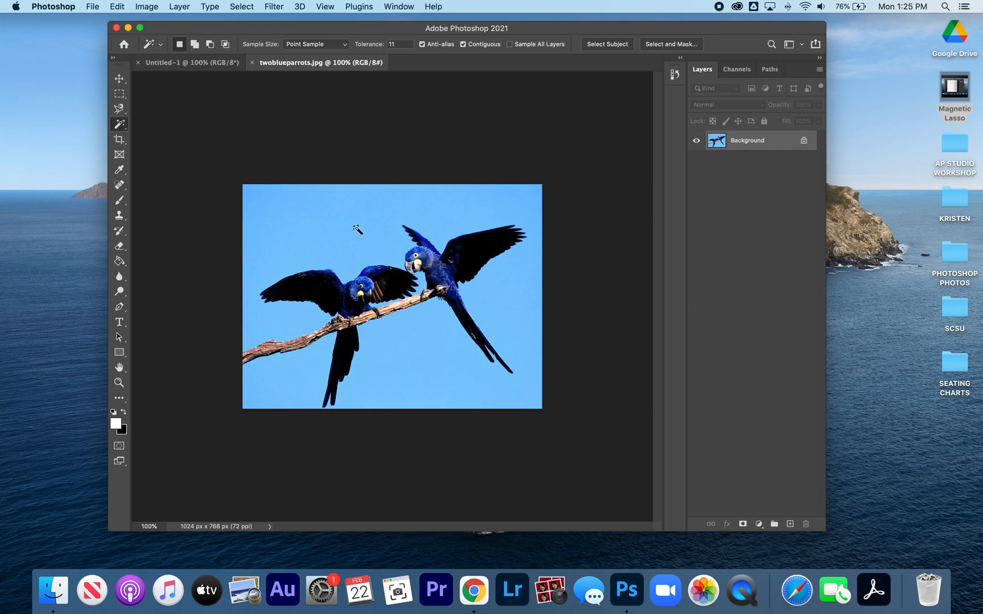
{"action": "left_click", "coordinate": [349, 226]}
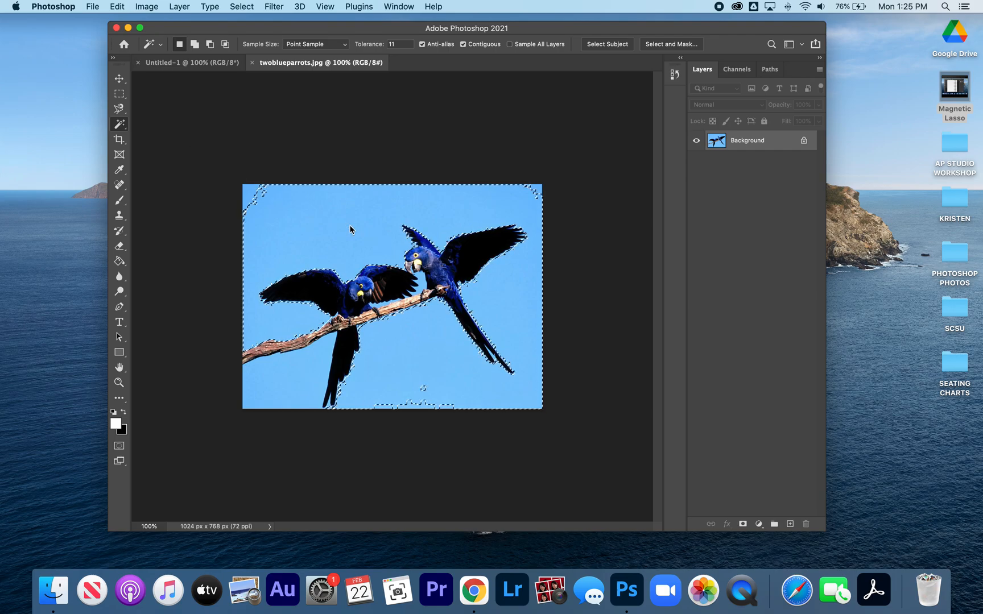
{"action": "key", "text": "shift"}
{"action": "left_click", "coordinate": [255, 195], "text": "shift"}
{"action": "left_click", "coordinate": [420, 404], "text": "shift"}
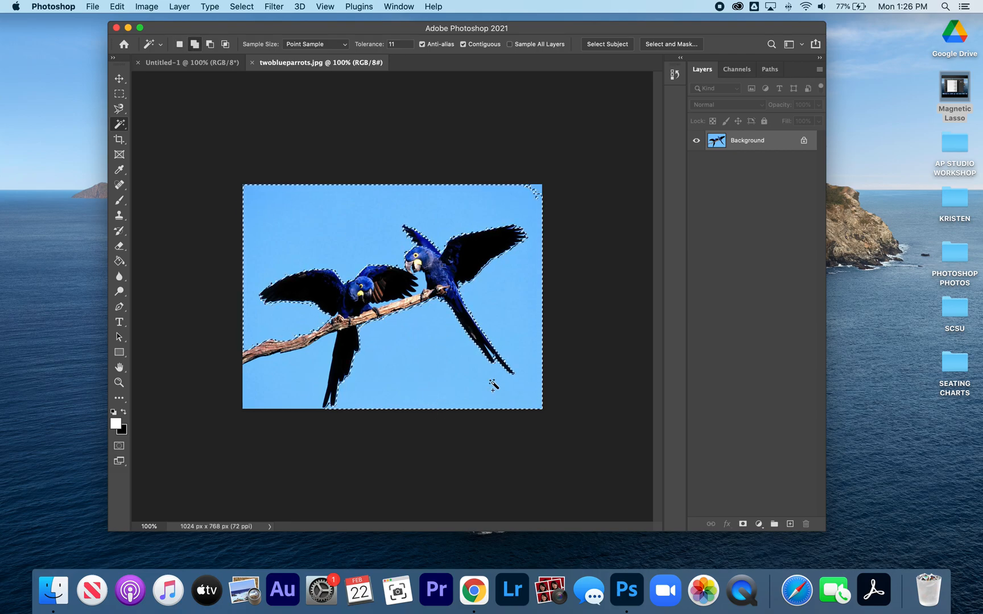
{"action": "left_click", "coordinate": [537, 192], "text": "shift"}
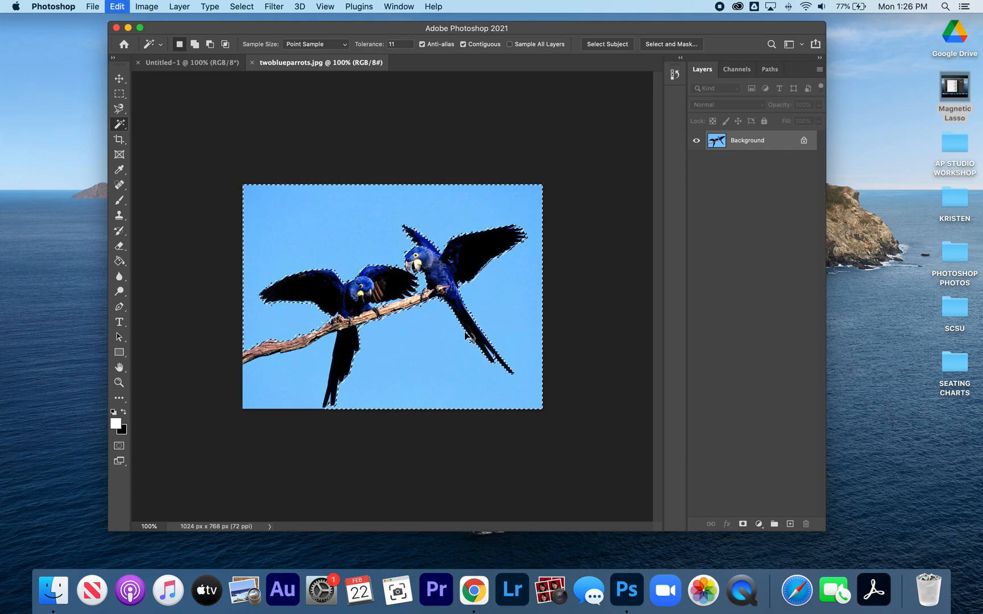
- Close the photo with its sky selection copied, and try pasting the sky into the blank document before deleting the pasted layer
{"action": "key", "text": "super+w"}
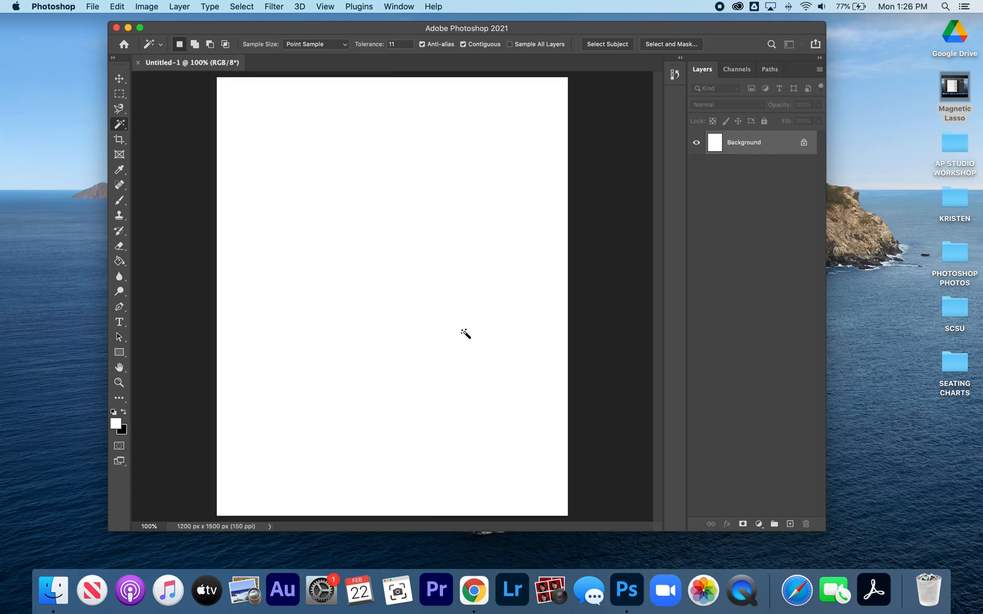
{"action": "key", "text": "super+v"}
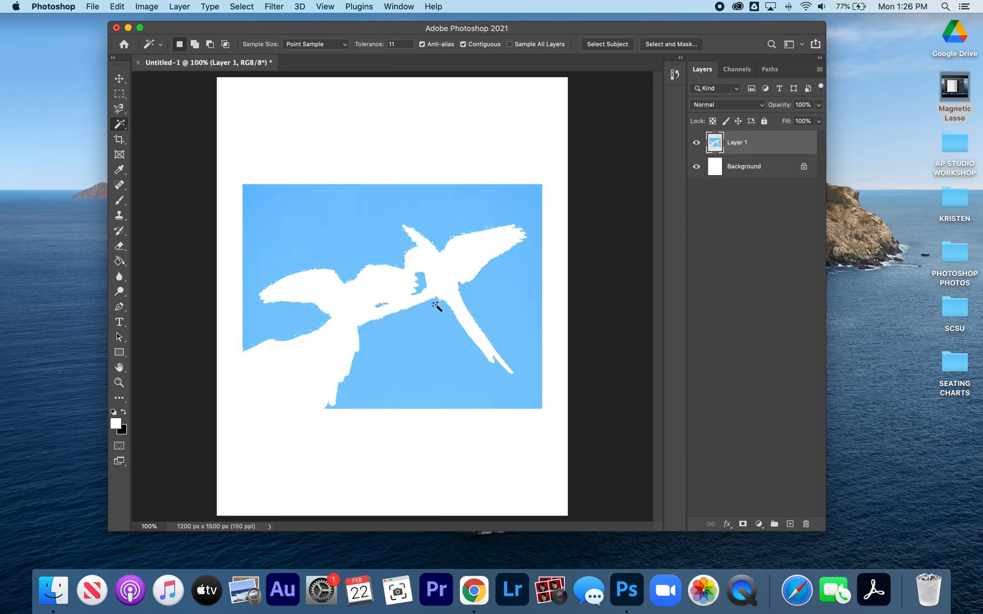
{"action": "left_click", "coordinate": [126, 82]}
{"action": "left_click_drag", "start_coordinate": [346, 252], "coordinate": [337, 168]}
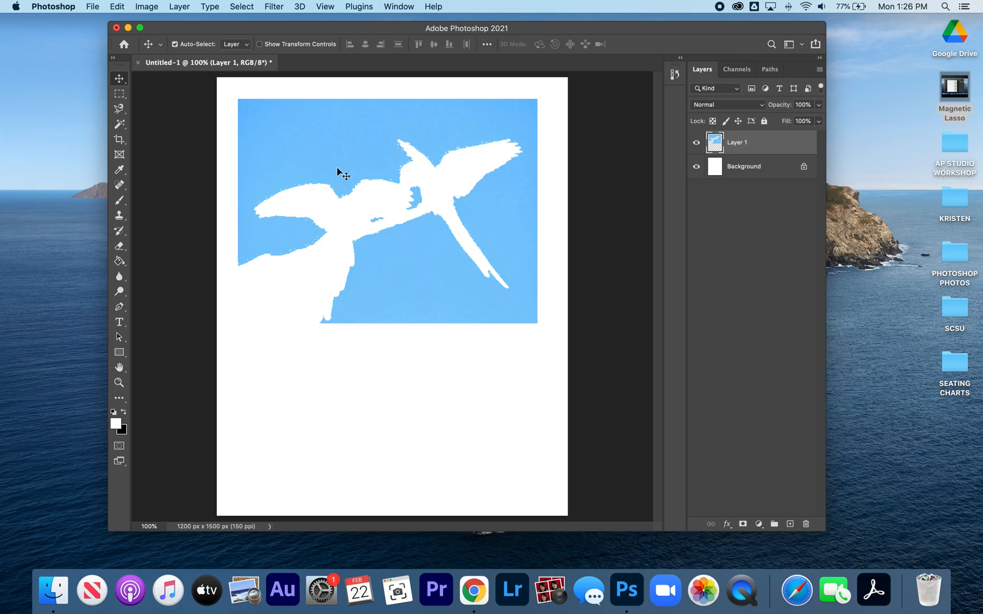
{"action": "key", "text": "Delete"}
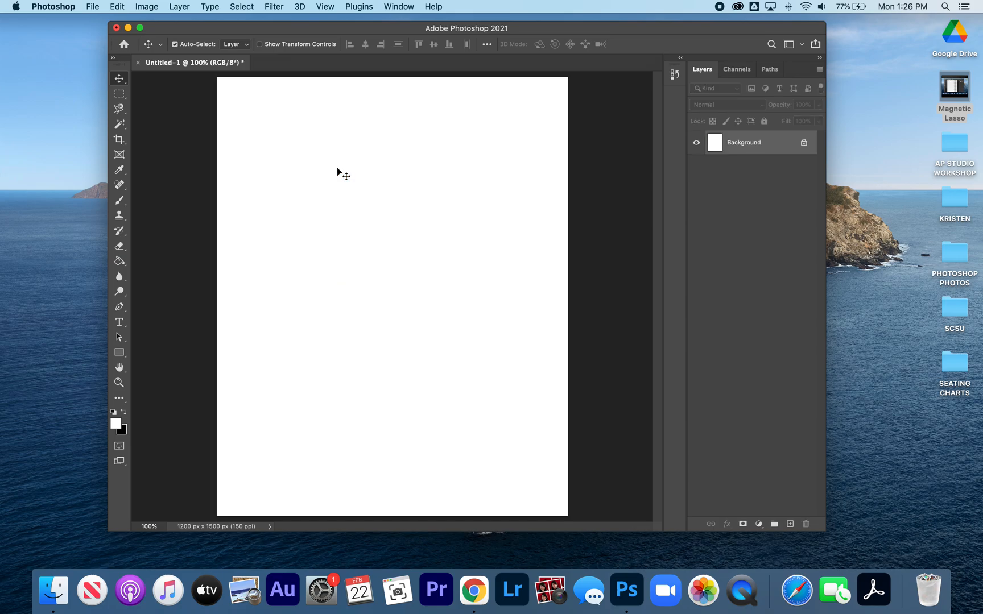
- Reopen twoblueparrots.jpg and select the surrounding sky with the Magic Wand, adding the leftover corner and bottom-edge patches
{"action": "key", "text": "super+o"}
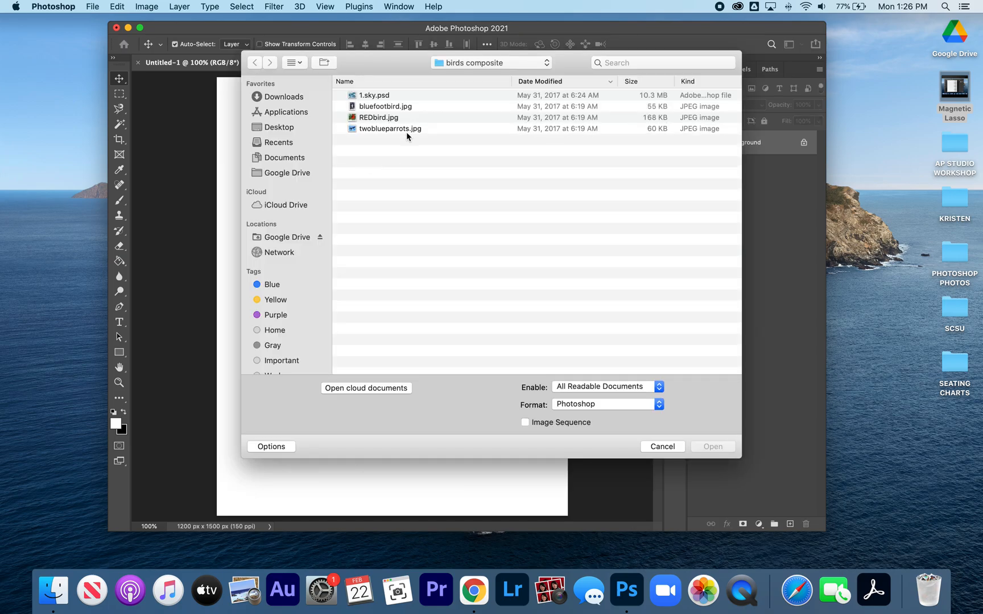
{"action": "double_click", "coordinate": [403, 130]}
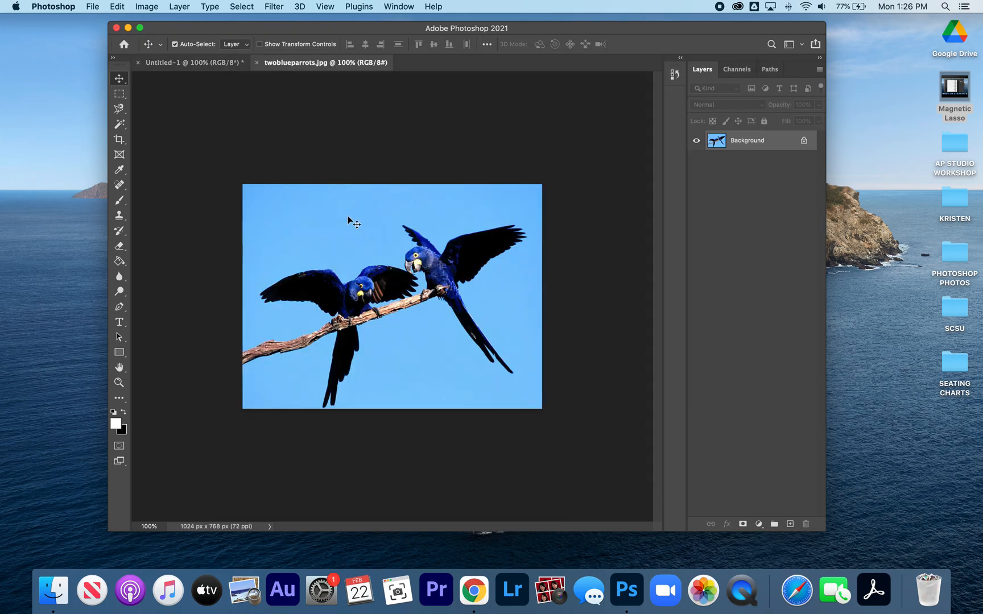
{"action": "left_click_drag", "start_coordinate": [119, 124], "coordinate": [162, 147]}
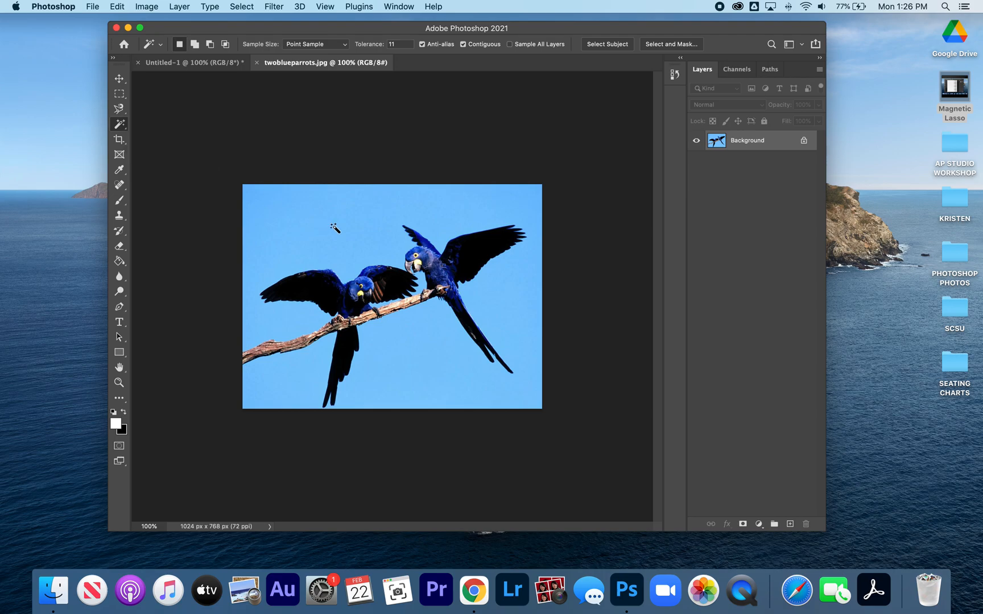
{"action": "left_click", "coordinate": [350, 237]}
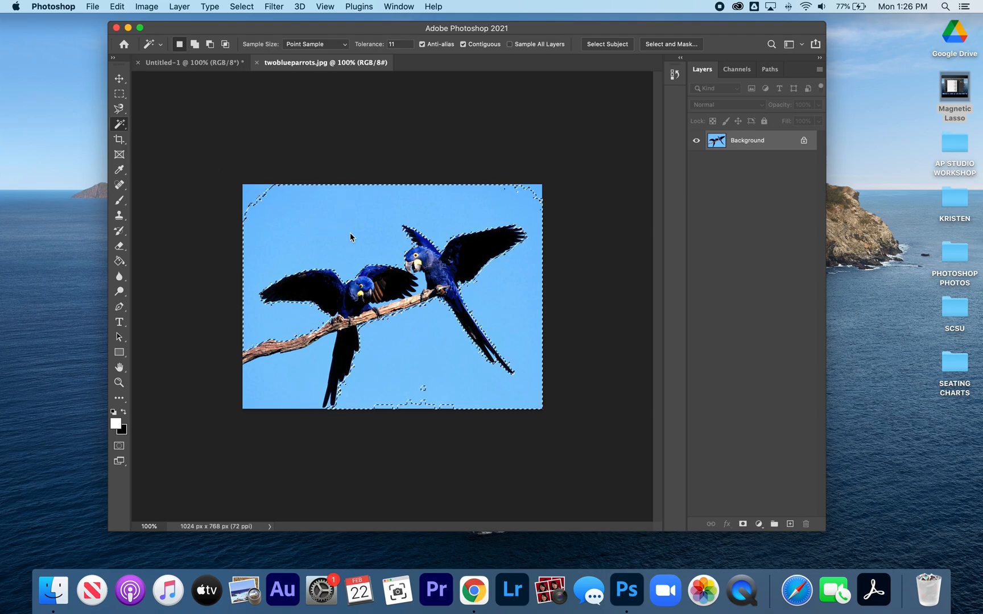
{"action": "left_click", "coordinate": [259, 192], "text": "shift"}
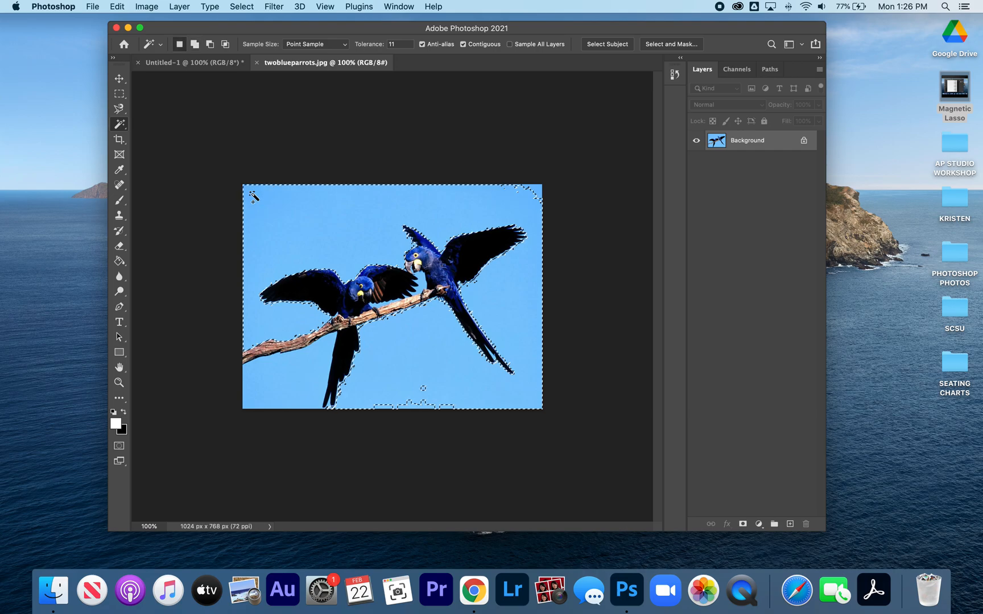
{"action": "left_click", "coordinate": [426, 406], "text": "shift"}
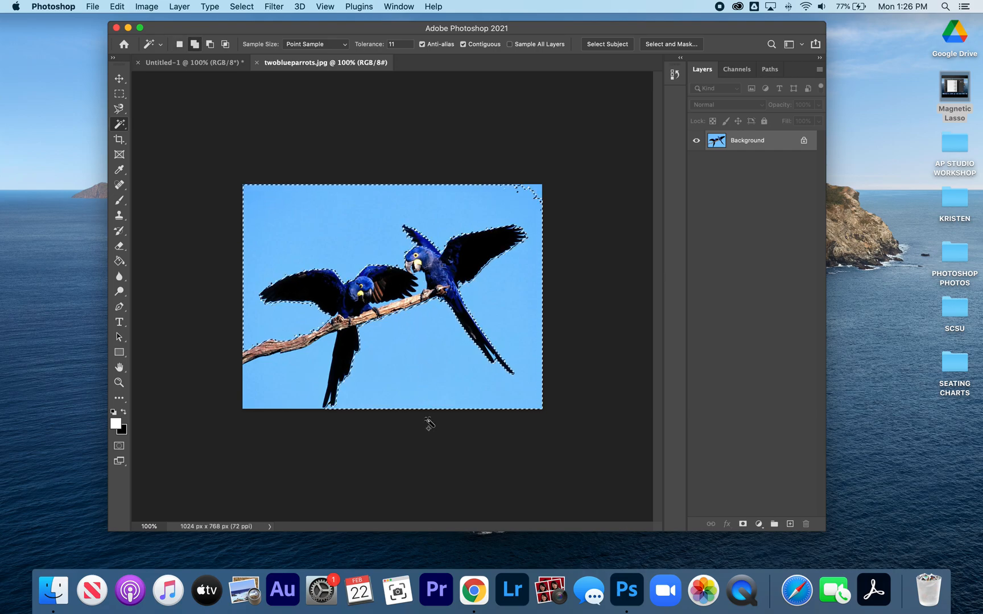
{"action": "left_click", "coordinate": [530, 192], "text": "shift"}
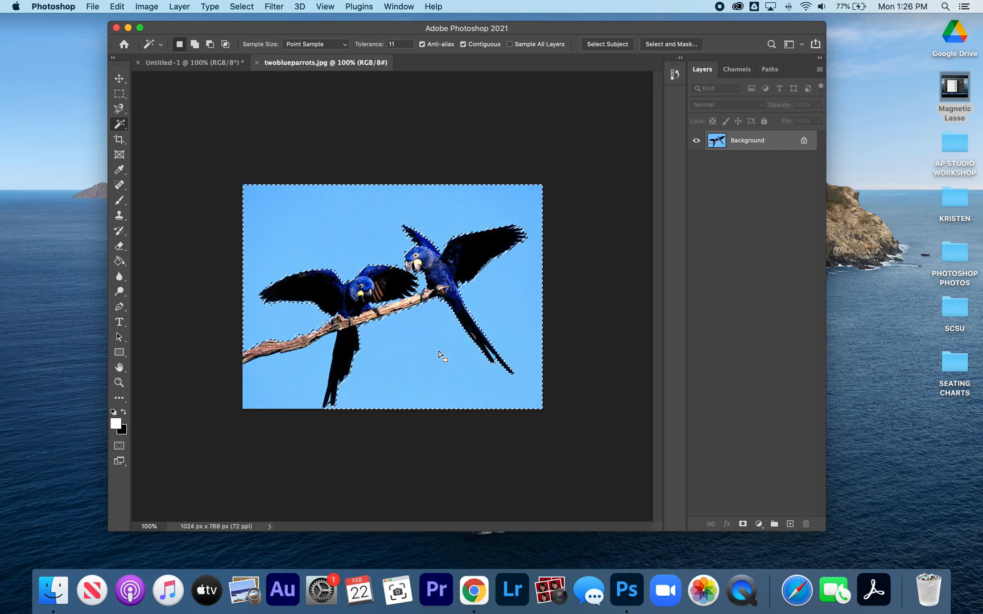
- Invert the sky selection to capture the parrots and branch, copy it, and close the photo
{"action": "key", "text": "shift"}
{"action": "key", "text": "super+shift+i"}
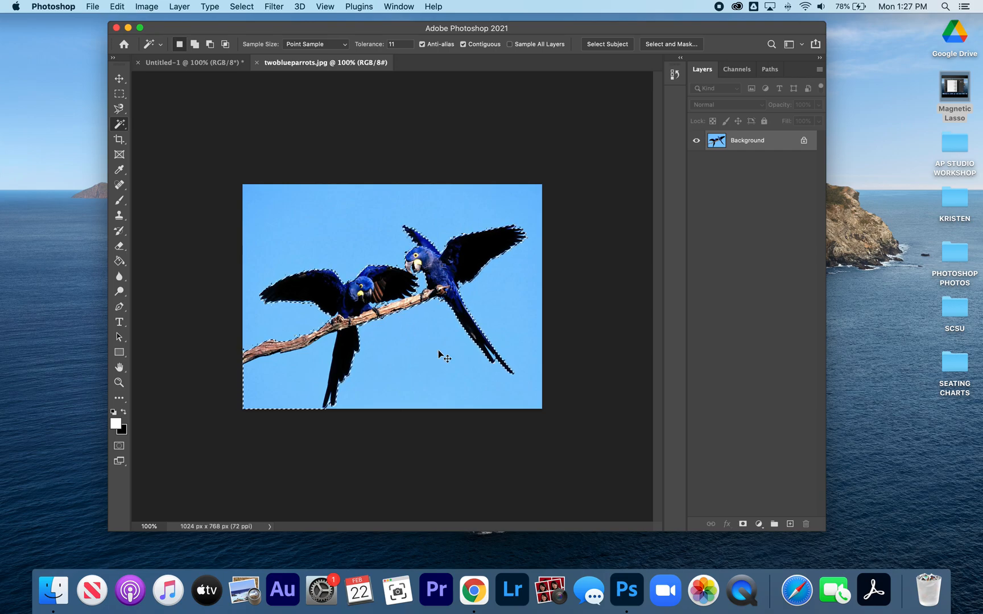
{"action": "key", "text": "super+w"}
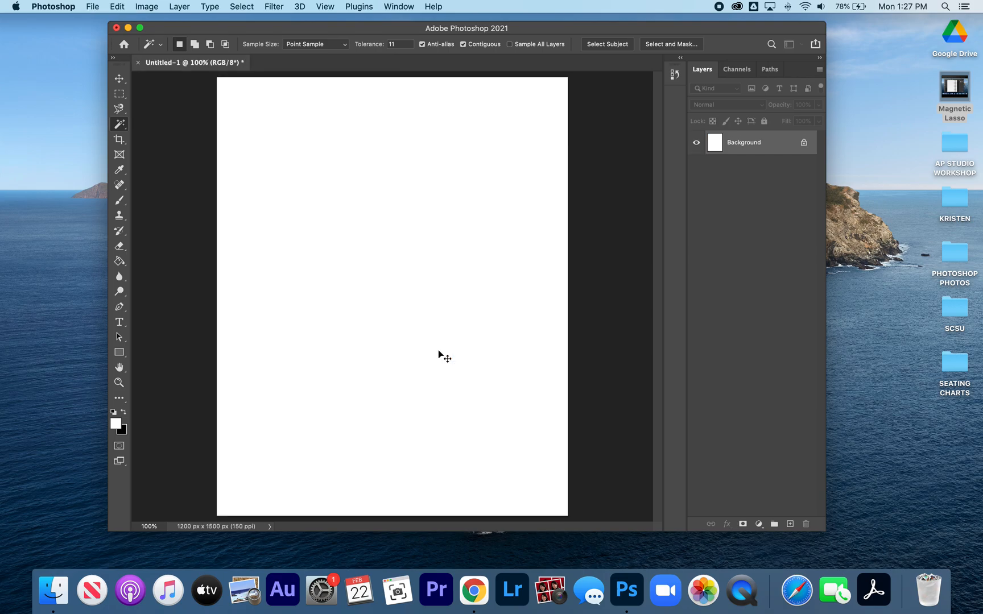
- Paste the copied parrots into the blank document and move them to the upper part of the page
{"action": "key", "text": "super+v"}
{"action": "key", "text": "v"}
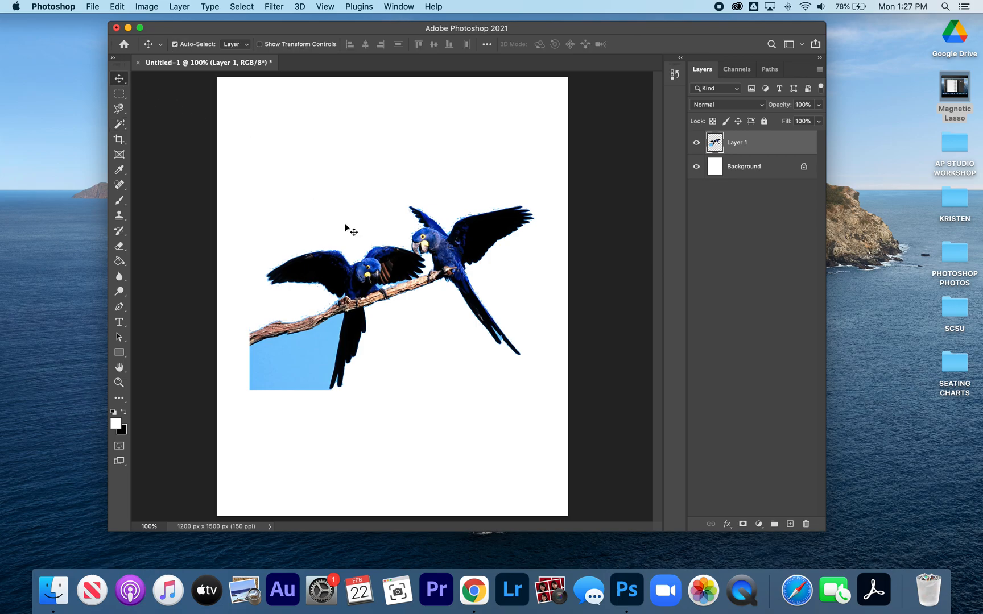
{"action": "left_click_drag", "start_coordinate": [438, 284], "coordinate": [410, 204]}
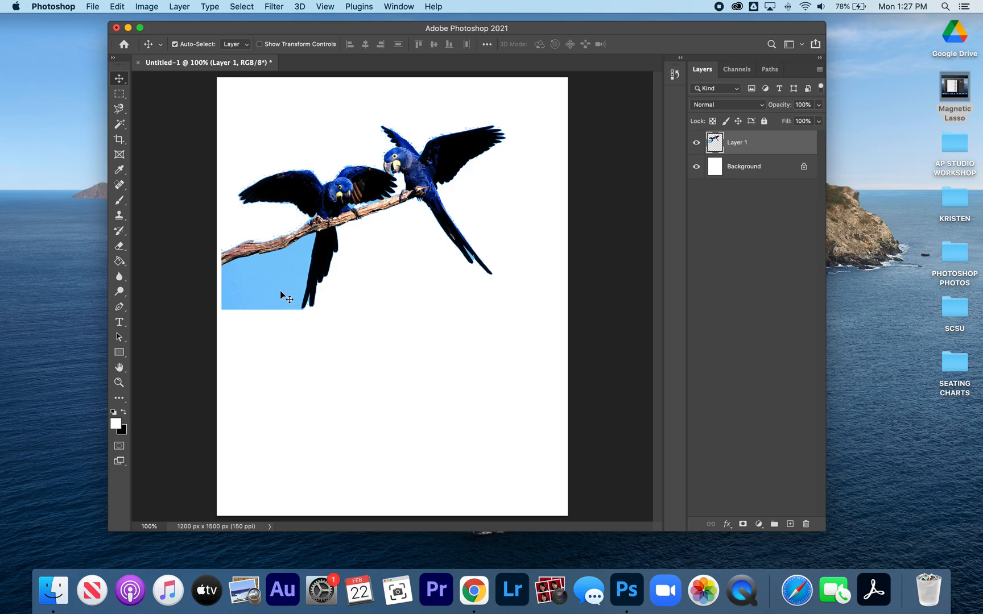
- Remove the leftover blue sky area below the branch using a Magic Wand selection, and deselect
{"action": "left_click", "coordinate": [121, 125]}
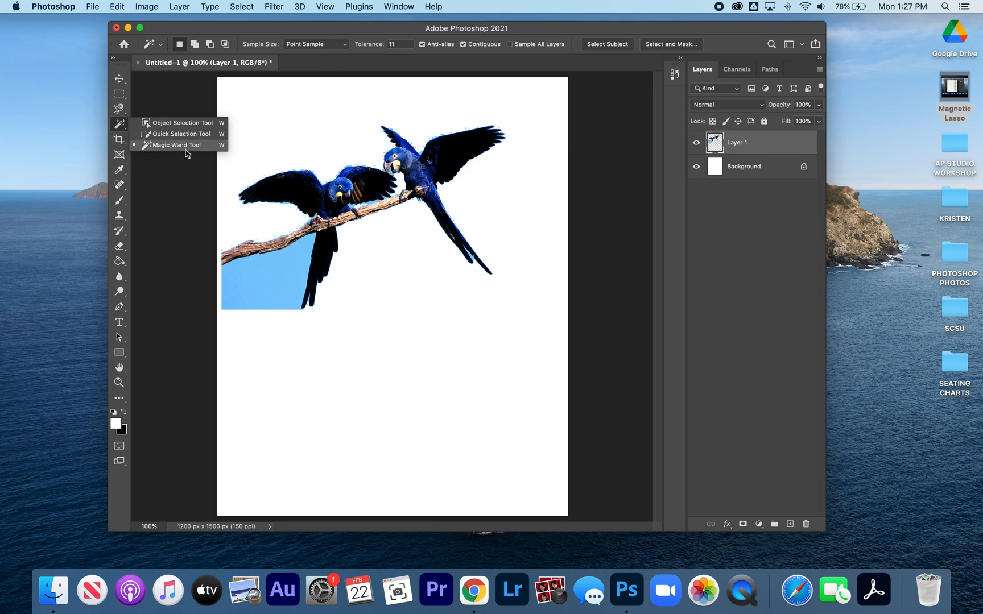
{"action": "left_click", "coordinate": [185, 146]}
{"action": "left_click", "coordinate": [275, 286]}
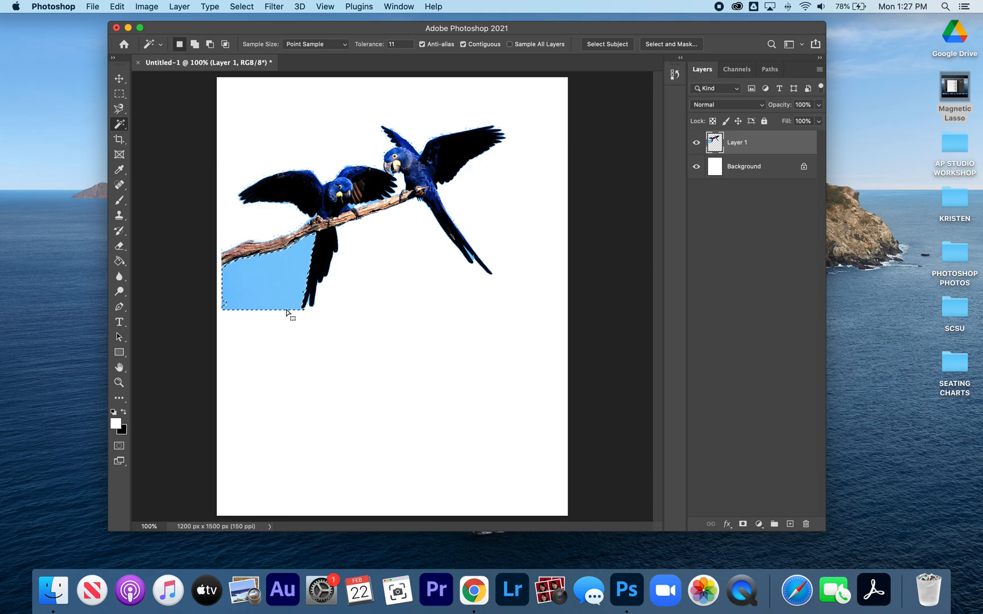
{"action": "key", "text": "Delete"}
{"action": "key", "text": "super+d"}
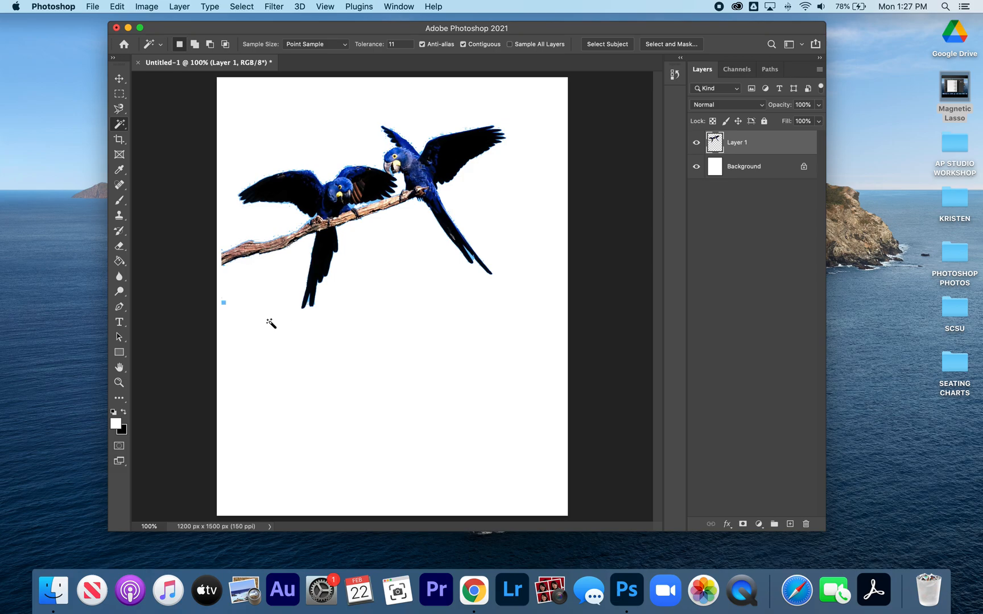
- Open spaceshuttle.jpg from the spacecomposite folder inside PHOTOSHOPPHOTOS
{"action": "key", "text": "super+o"}
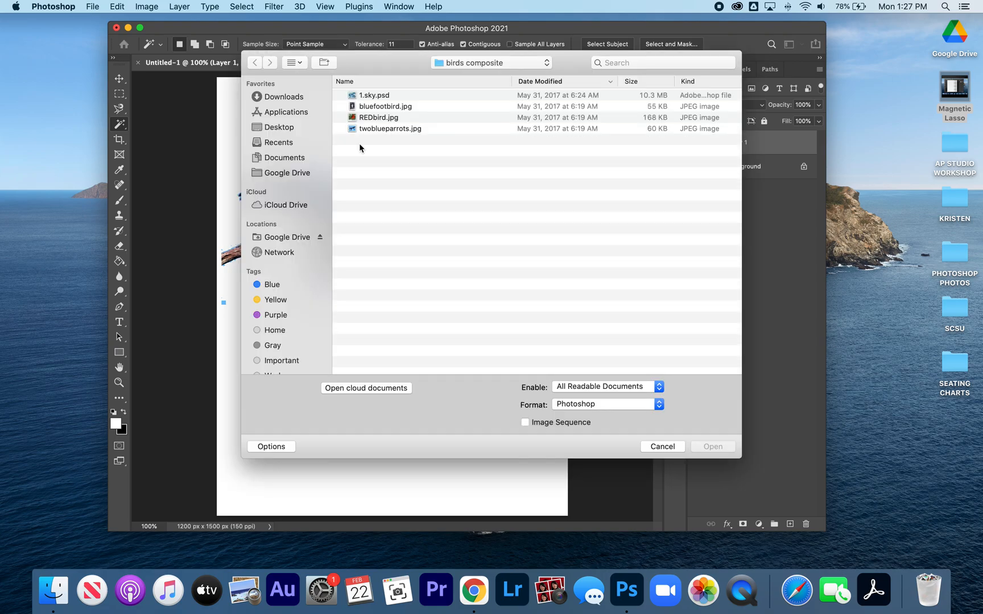
{"action": "left_click", "coordinate": [473, 62]}
{"action": "left_click", "coordinate": [500, 164]}
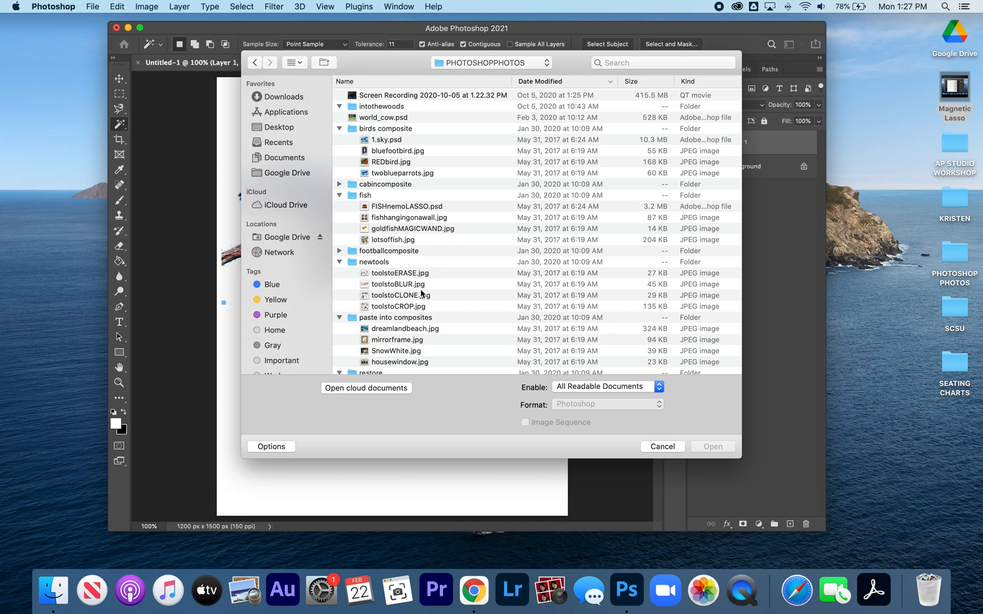
{"action": "scroll", "coordinate": [417, 278], "scroll_direction": "down", "scroll_amount": 5}
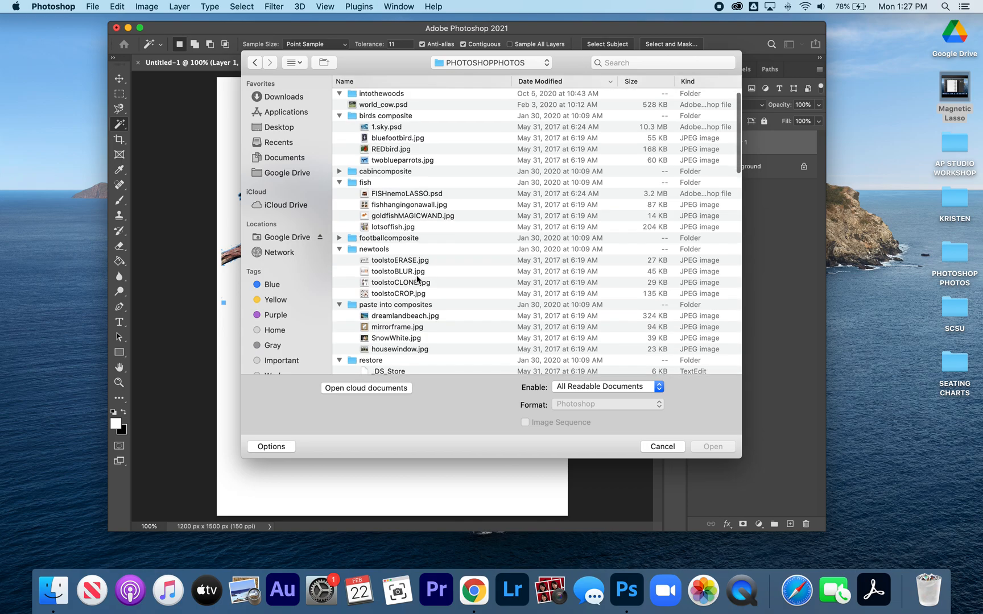
{"action": "scroll", "coordinate": [417, 279], "scroll_direction": "up", "scroll_amount": 5}
{"action": "scroll", "coordinate": [413, 285], "scroll_direction": "down", "scroll_amount": 12}
{"action": "scroll", "coordinate": [408, 290], "scroll_direction": "down", "scroll_amount": 2}
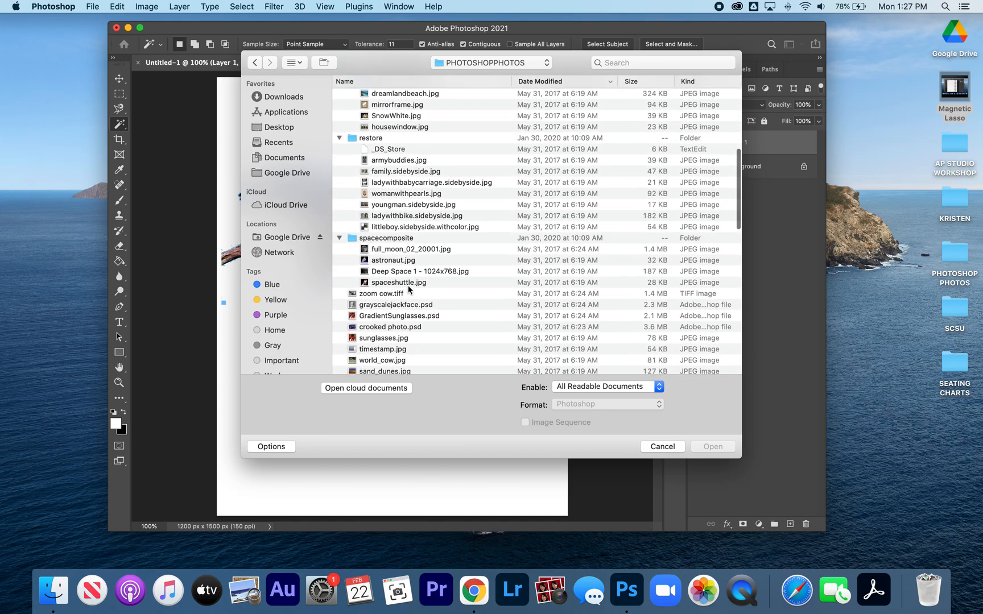
{"action": "double_click", "coordinate": [397, 283]}
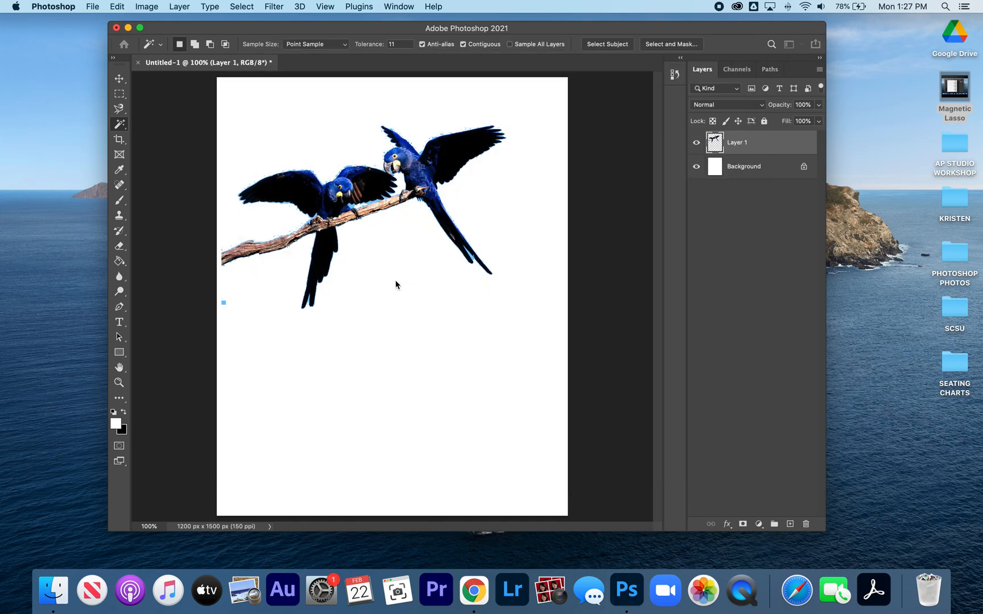
- Select the black background around the space shuttle with the Magic Wand, adding the areas between the flames and beyond the far wing
{"action": "scroll", "coordinate": [396, 283], "scroll_direction": "up", "scroll_amount": 5}
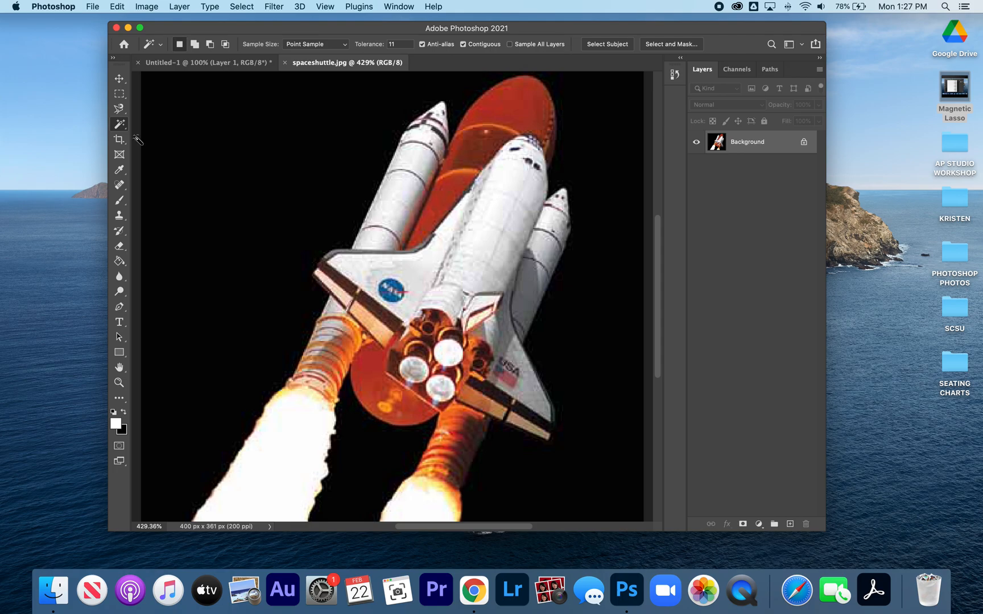
{"action": "left_click", "coordinate": [118, 126]}
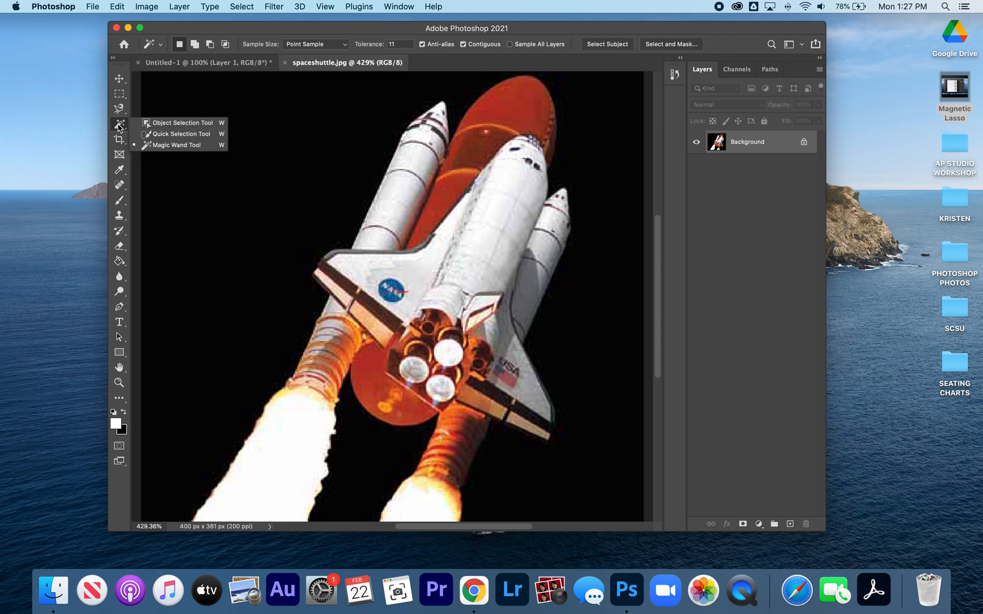
{"action": "left_click", "coordinate": [157, 149]}
{"action": "left_click", "coordinate": [268, 192]}
{"action": "scroll", "coordinate": [267, 194], "scroll_direction": "down", "scroll_amount": 1}
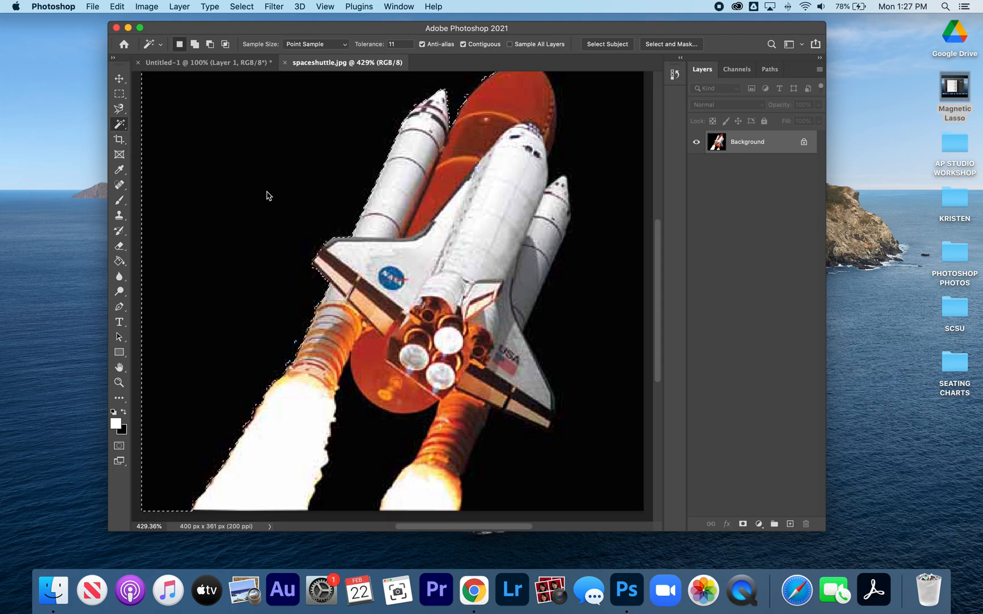
{"action": "scroll", "coordinate": [267, 193], "scroll_direction": "left", "scroll_amount": 3}
{"action": "key", "text": "shift"}
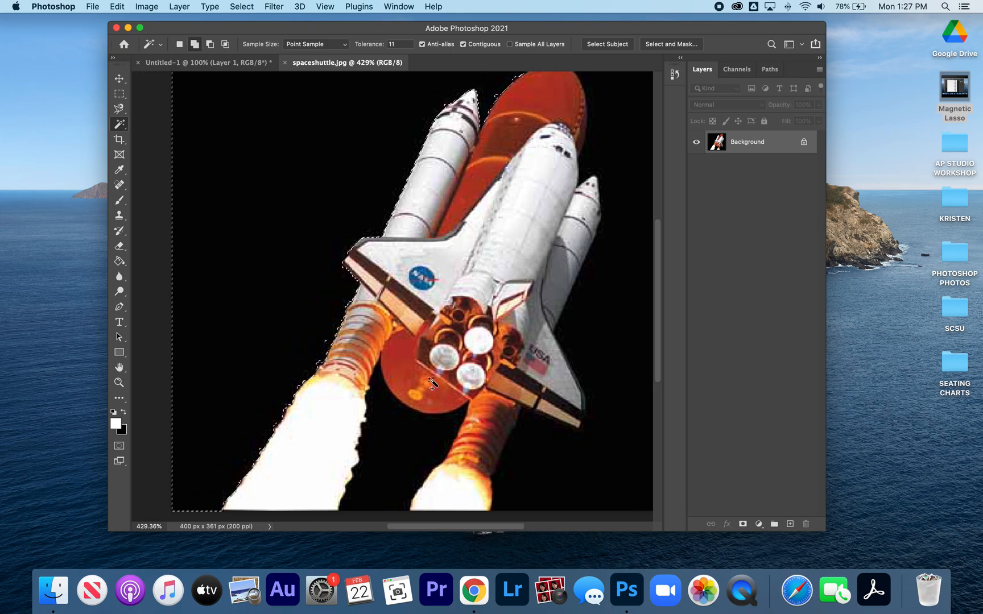
{"action": "left_click", "coordinate": [391, 444]}
{"action": "left_click", "coordinate": [620, 344], "text": "shift"}
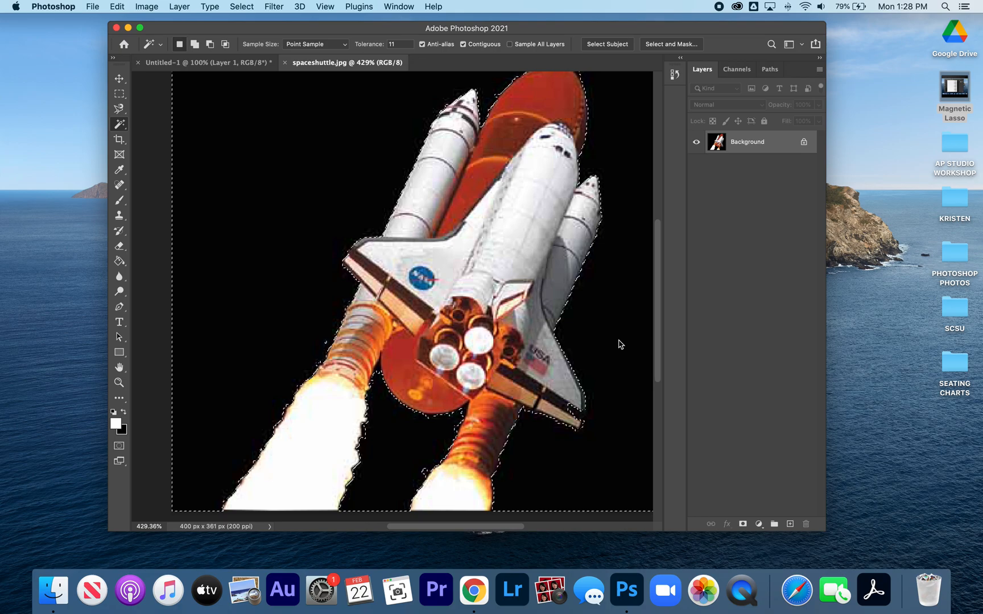
{"action": "scroll", "coordinate": [620, 344], "scroll_direction": "right", "scroll_amount": 2}
{"action": "scroll", "coordinate": [621, 345], "scroll_direction": "up", "scroll_amount": 1}
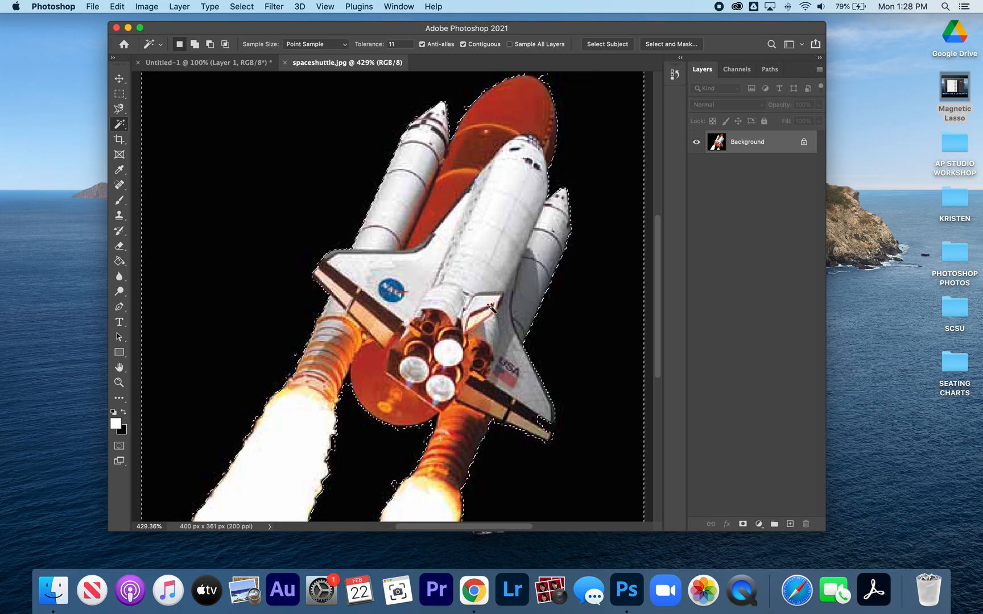
- Invert the background selection to capture the shuttle, copy it, and close the shuttle photo
{"action": "key", "text": "shift"}
{"action": "key", "text": "super+shift+i"}
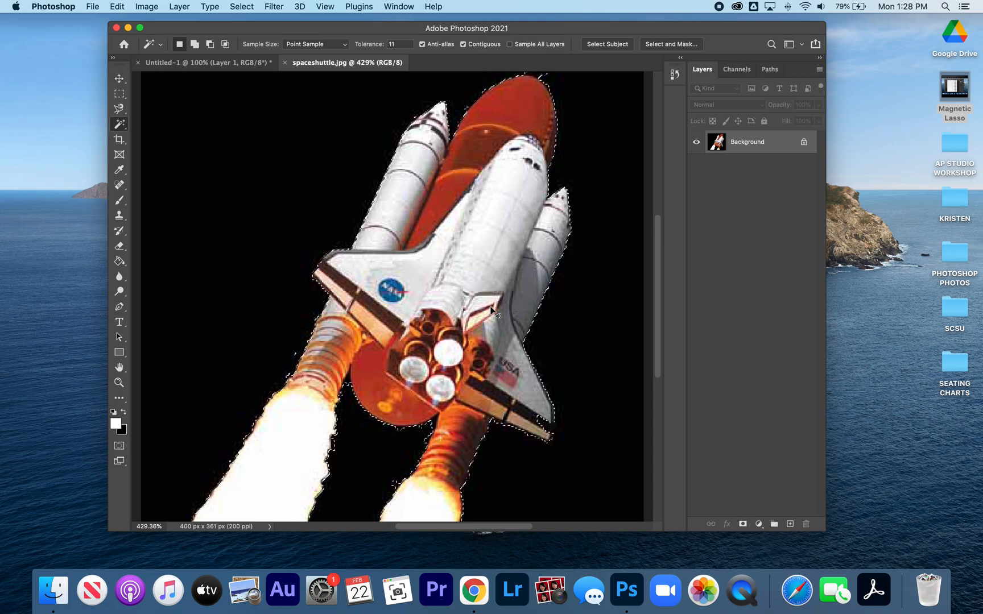
{"action": "key", "text": "super+w"}
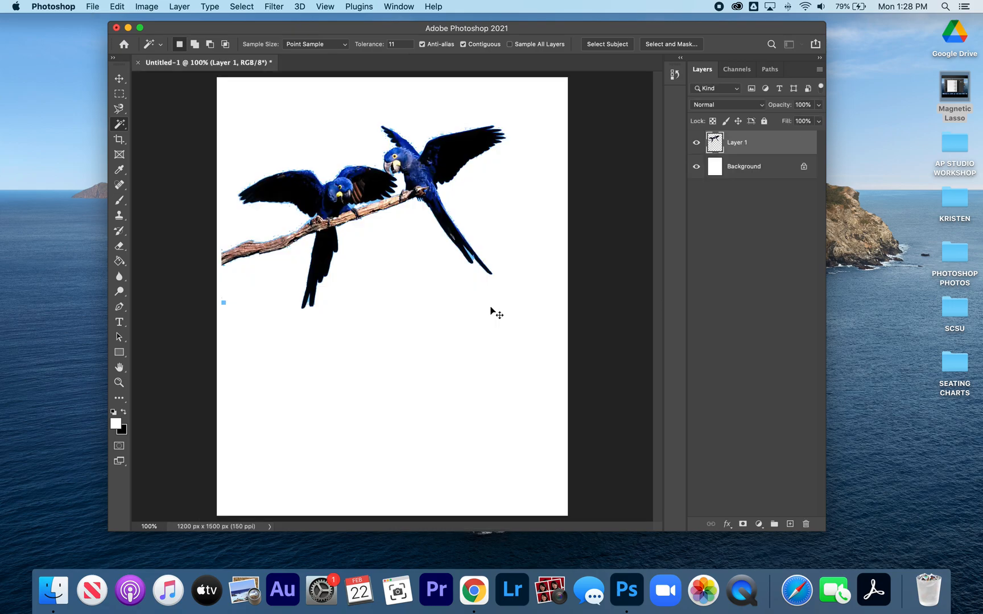
- Paste the copied shuttle into the parrots document and move it to the lower-right part of the page
{"action": "key", "text": "super+v"}
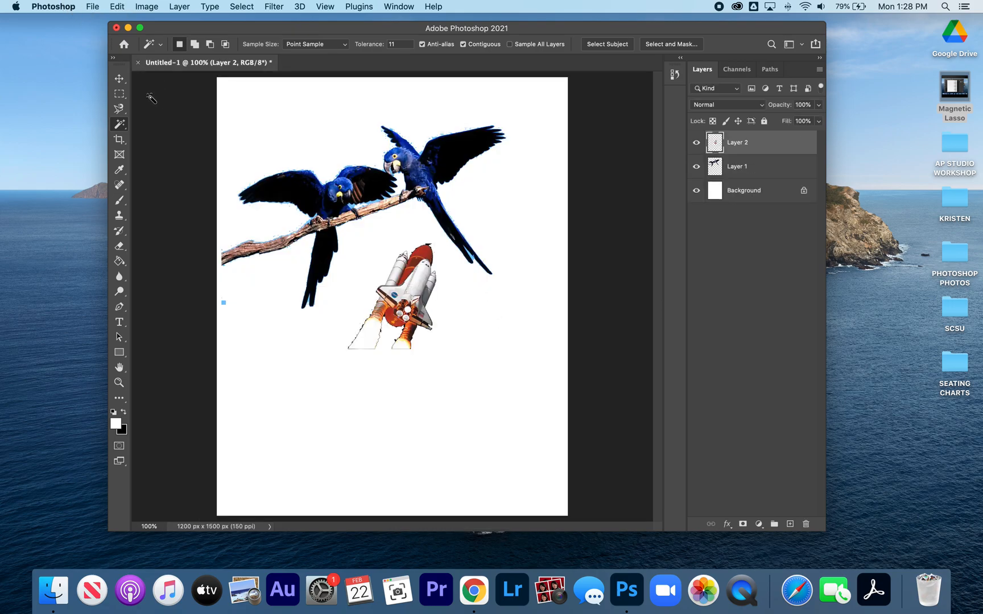
{"action": "left_click", "coordinate": [119, 79]}
{"action": "left_click_drag", "start_coordinate": [416, 322], "coordinate": [508, 400]}
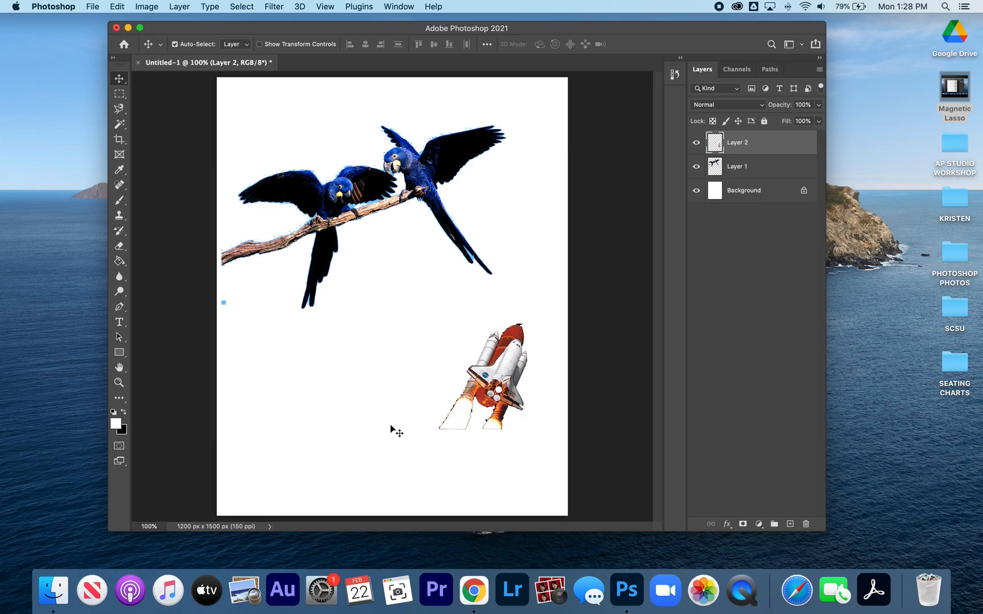
- Open CLOCK.jpg from the PHOTOSHOPPHOTOS folder on the Desktop
{"action": "key", "text": "super+o"}
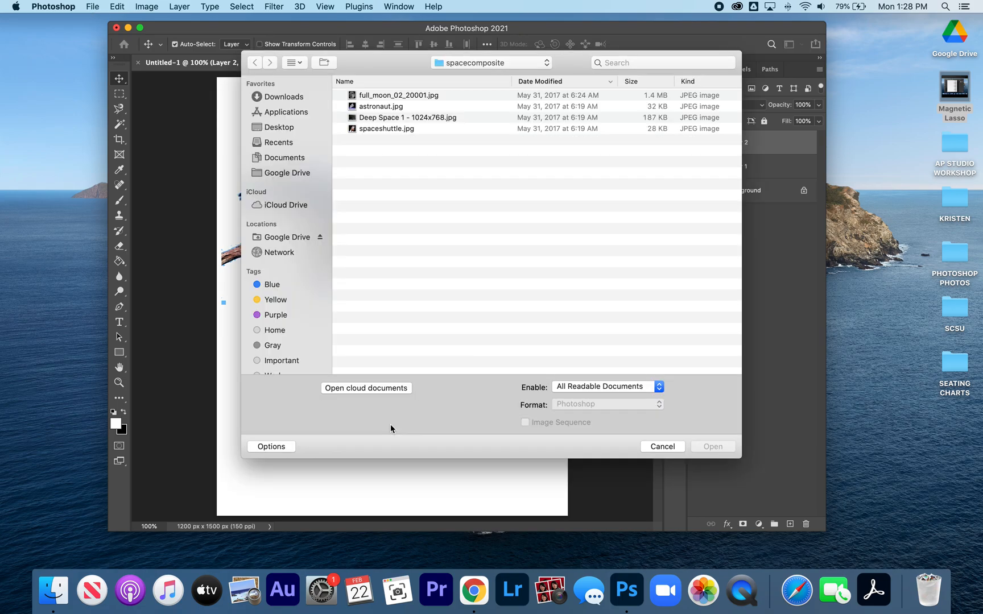
{"action": "left_click", "coordinate": [282, 129]}
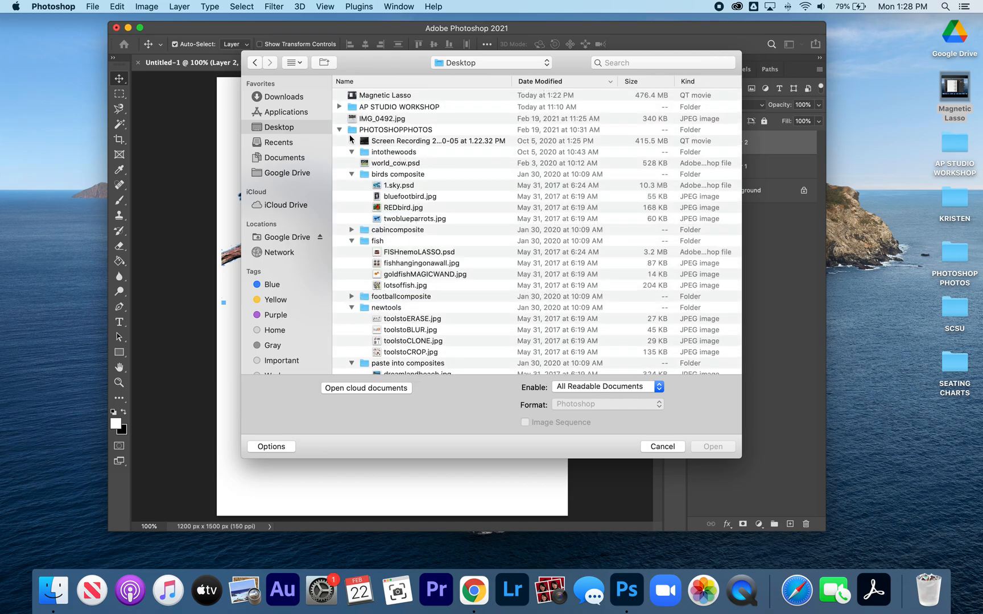
{"action": "left_click", "coordinate": [380, 131]}
{"action": "scroll", "coordinate": [401, 276], "scroll_direction": "down", "scroll_amount": 15}
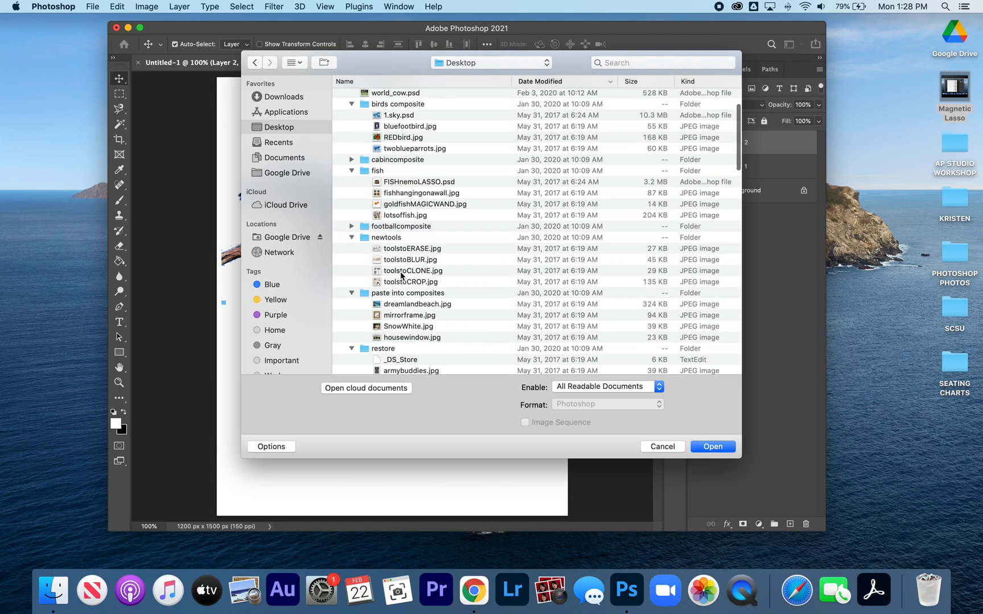
{"action": "scroll", "coordinate": [401, 276], "scroll_direction": "down", "scroll_amount": 5}
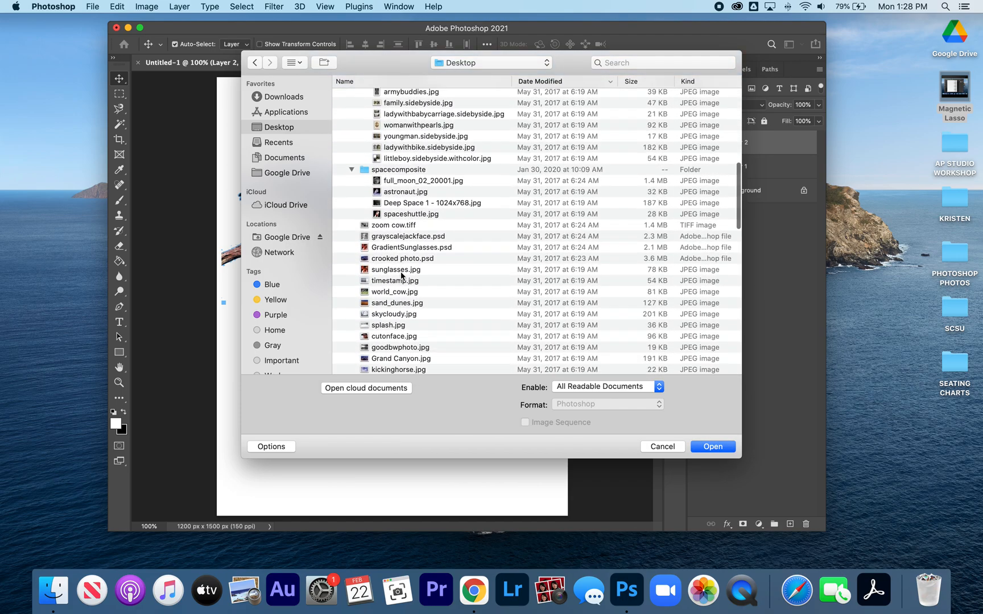
{"action": "scroll", "coordinate": [401, 276], "scroll_direction": "down", "scroll_amount": 5}
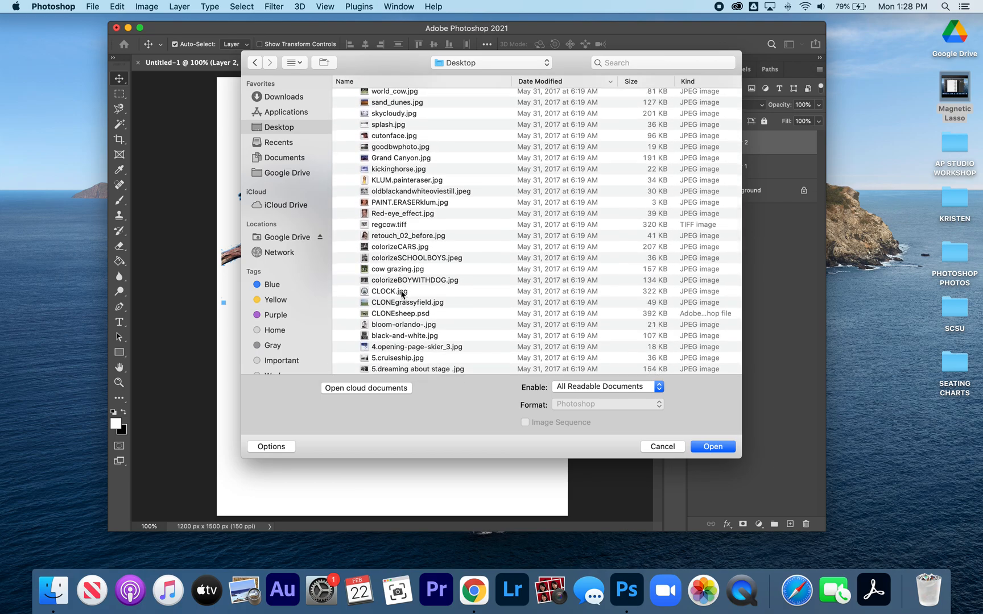
{"action": "left_click", "coordinate": [402, 293]}
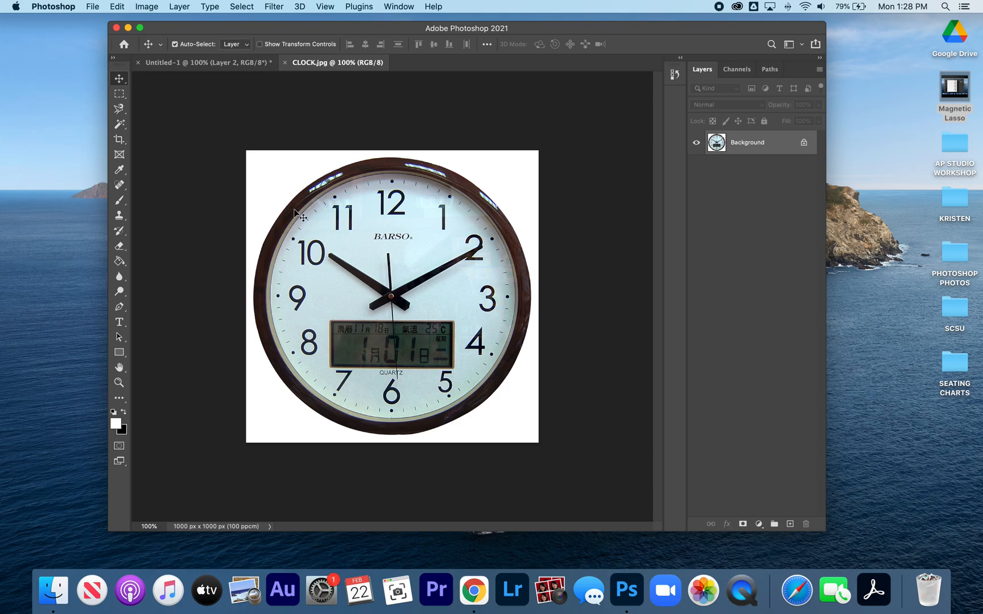
- Capture the clock by inverting a Magic Wand selection of its white background, copy it, and close the clock photo
{"action": "left_click", "coordinate": [116, 125]}
{"action": "left_click", "coordinate": [286, 180]}
{"action": "key", "text": "shift"}
{"action": "key", "text": "super+shift+i"}
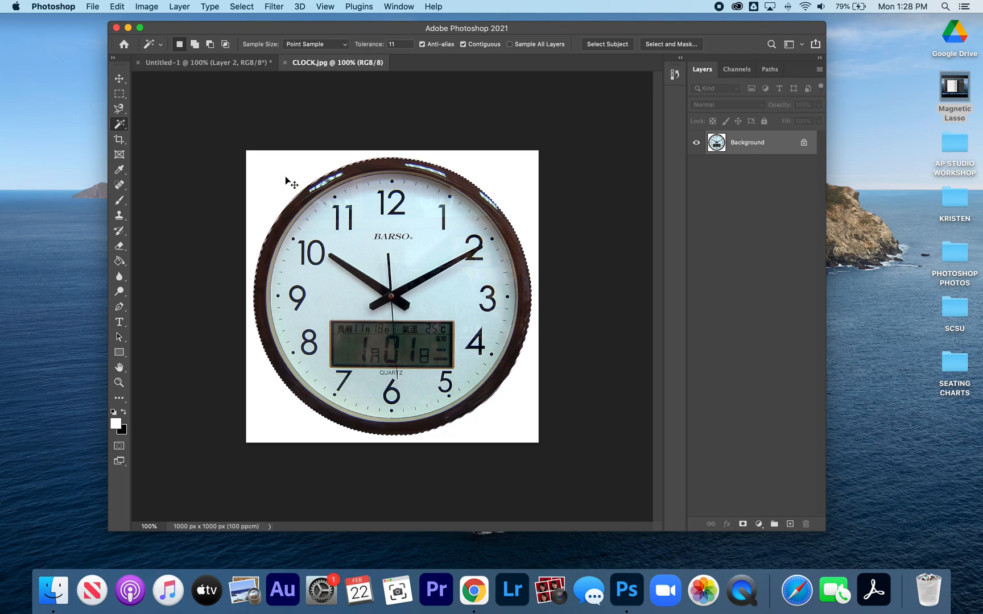
{"action": "key", "text": "super+w"}
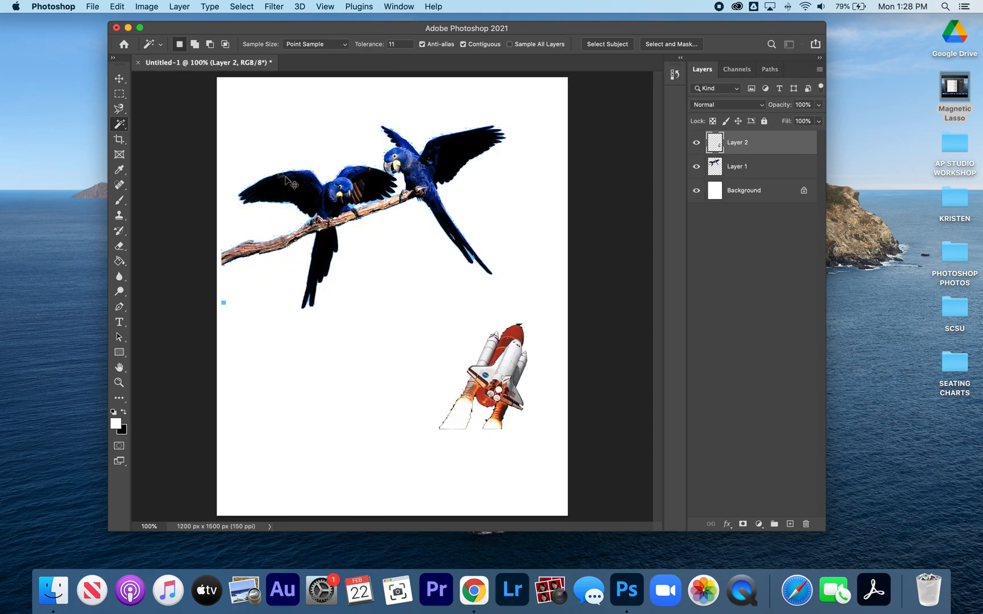
- Paste the copied clock into the composite document and move it down so it sits below the parrots' heads
{"action": "key", "text": "super+v"}
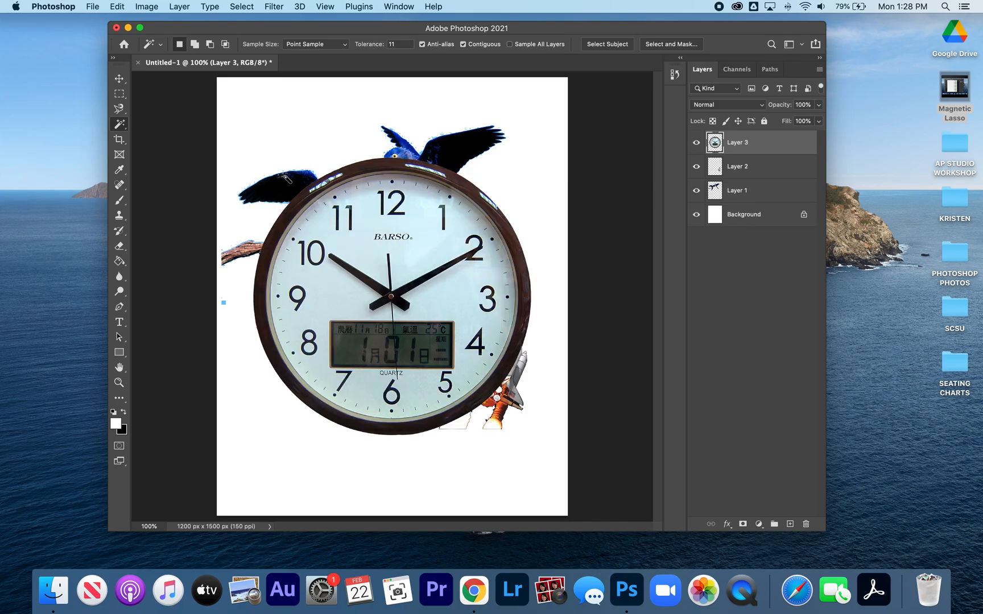
{"action": "left_click", "coordinate": [119, 78]}
{"action": "left_click_drag", "start_coordinate": [332, 238], "coordinate": [318, 286]}
- Activate the Magic Wand tool and reorder the clock layer so it lies beneath the parrots layer, directly above Background
{"action": "left_click", "coordinate": [118, 125]}
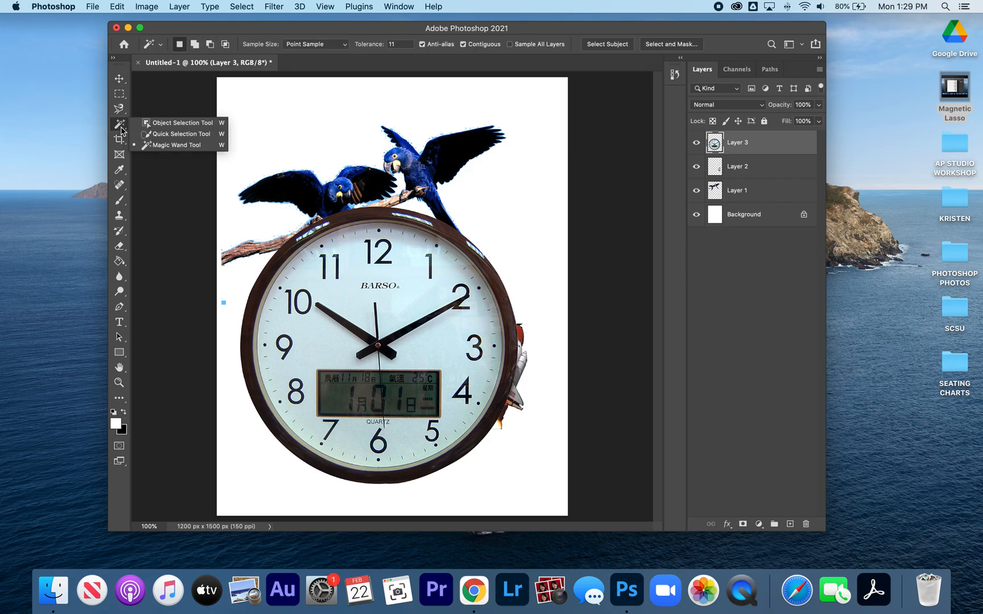
{"action": "left_click", "coordinate": [185, 146]}
{"action": "left_click_drag", "start_coordinate": [746, 148], "coordinate": [748, 200]}
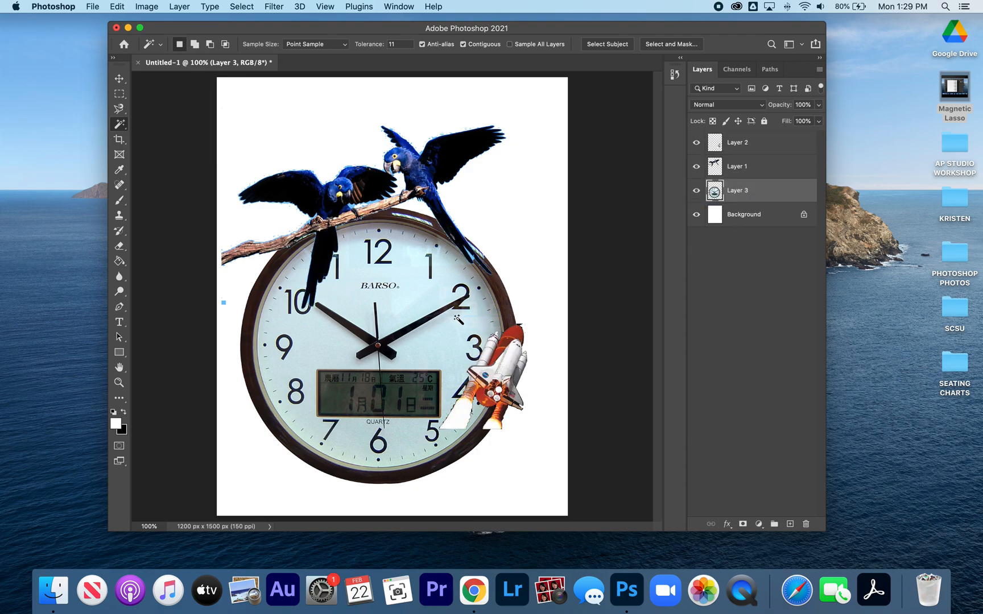